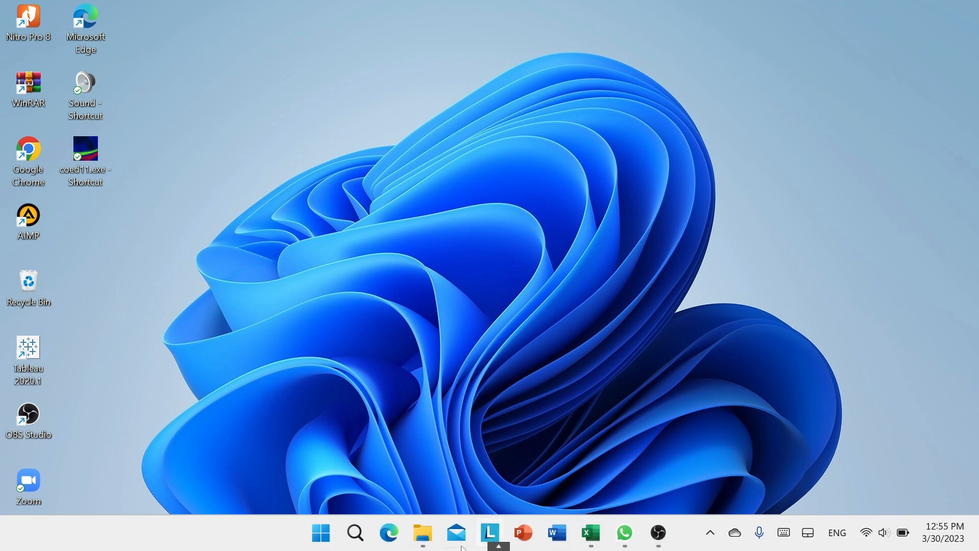
Open the workbook Uji Validitas dan Realibilitas.xlsx from the Uji Validitas dan Reliabilitas folder
click(429, 540)
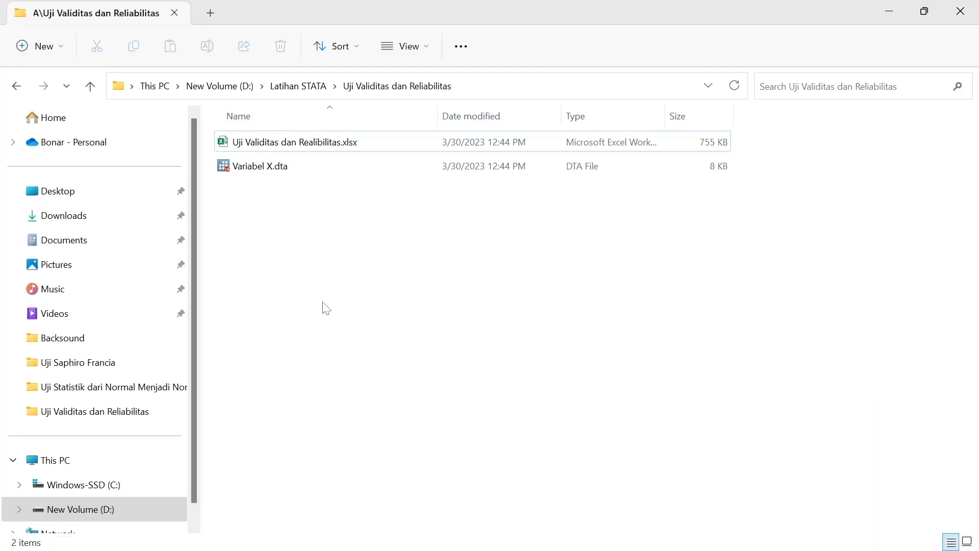
click(288, 142)
click(284, 147)
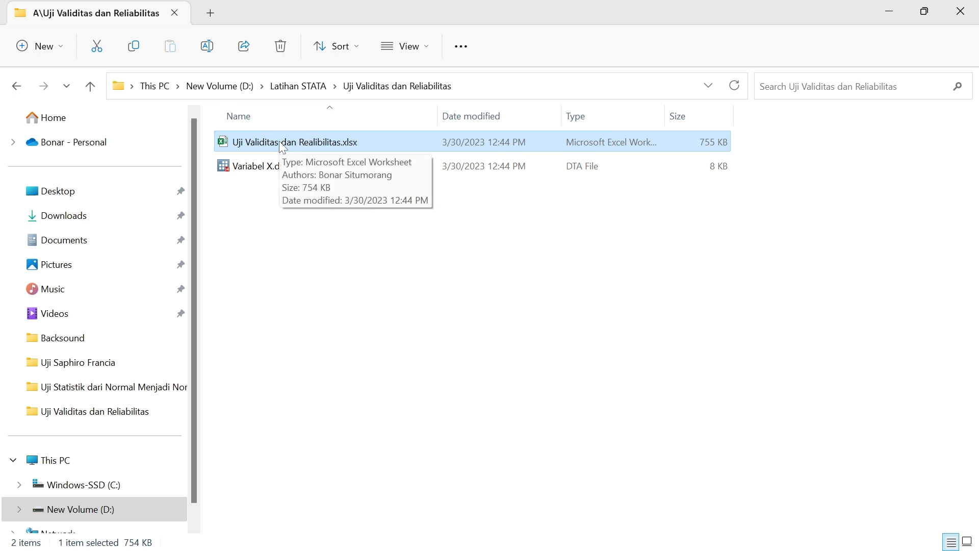
right_click(280, 143)
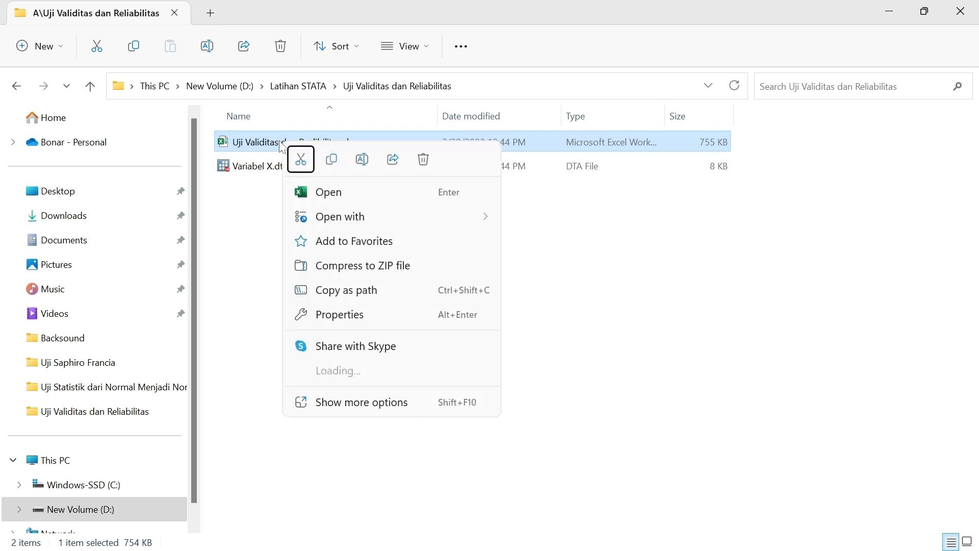
click(334, 193)
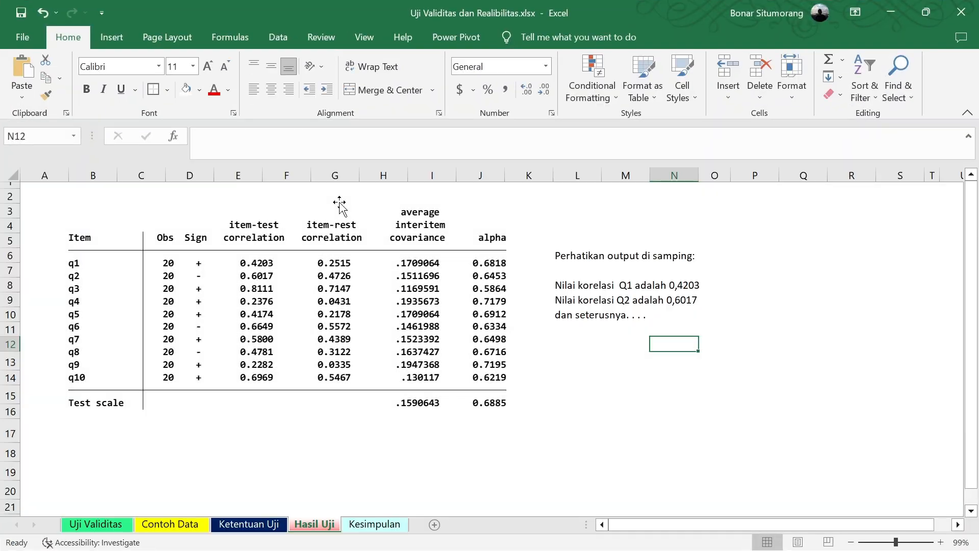
Review the introduction on the Uji Validitas sheet and the respondent answers for Q1 to Q10 on the Contoh Data sheet
click(109, 524)
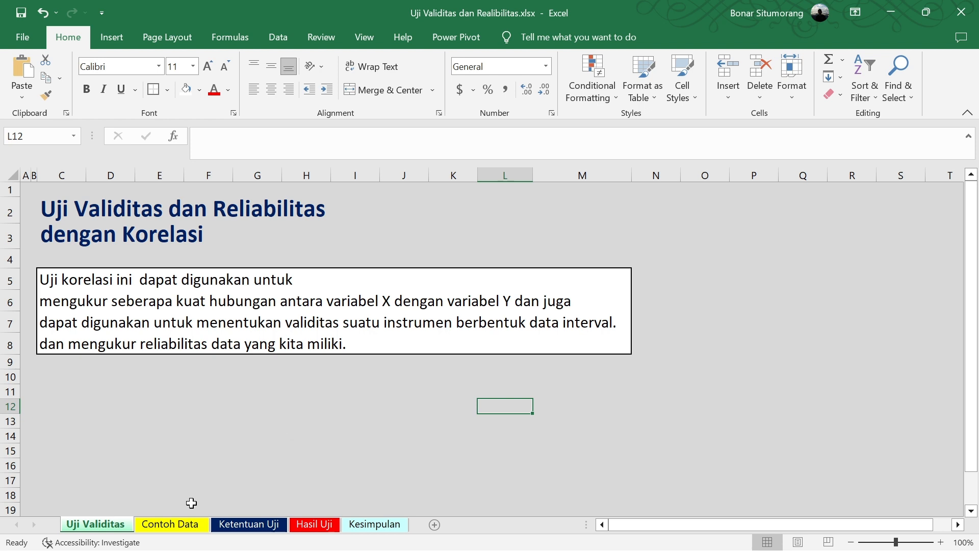
click(174, 524)
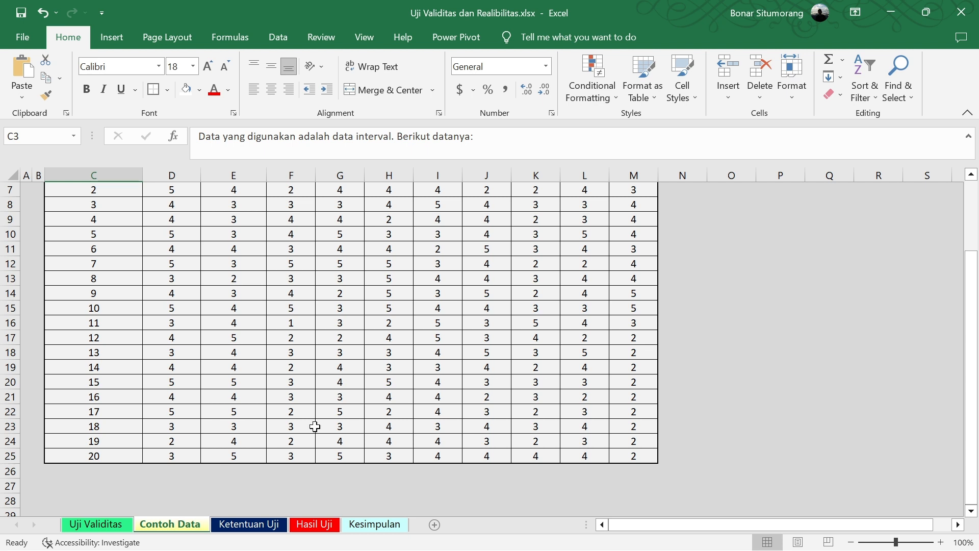
scroll(331, 439, up, 2)
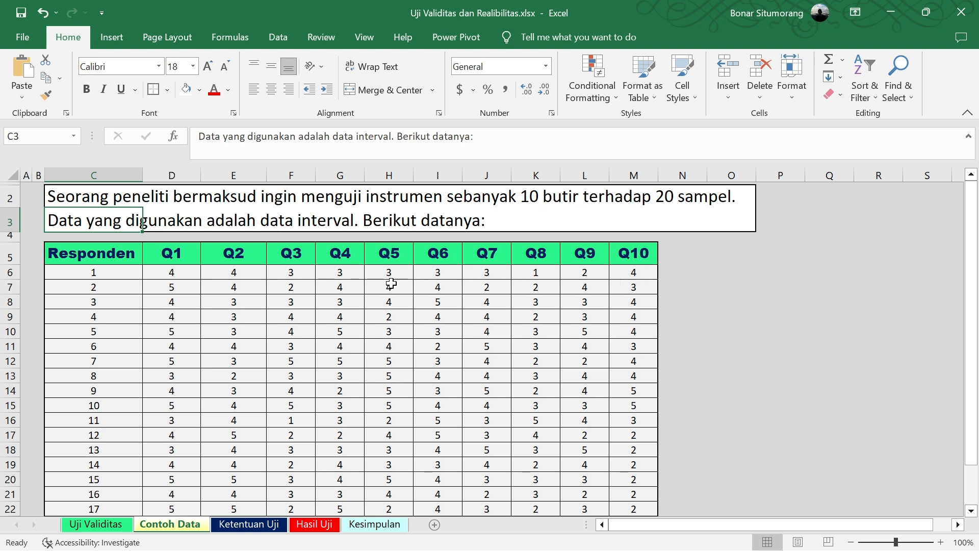
scroll(168, 275, down, 1)
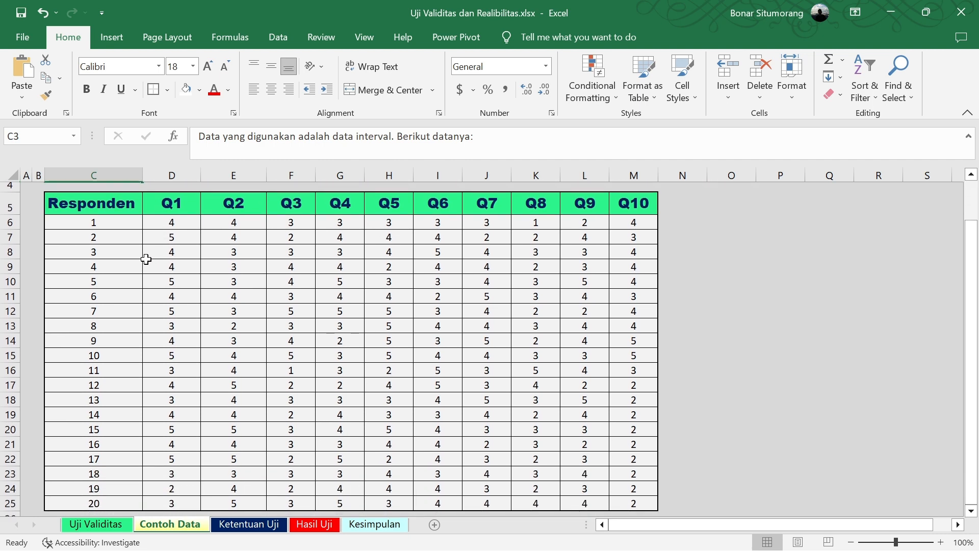
click(100, 207)
click(92, 220)
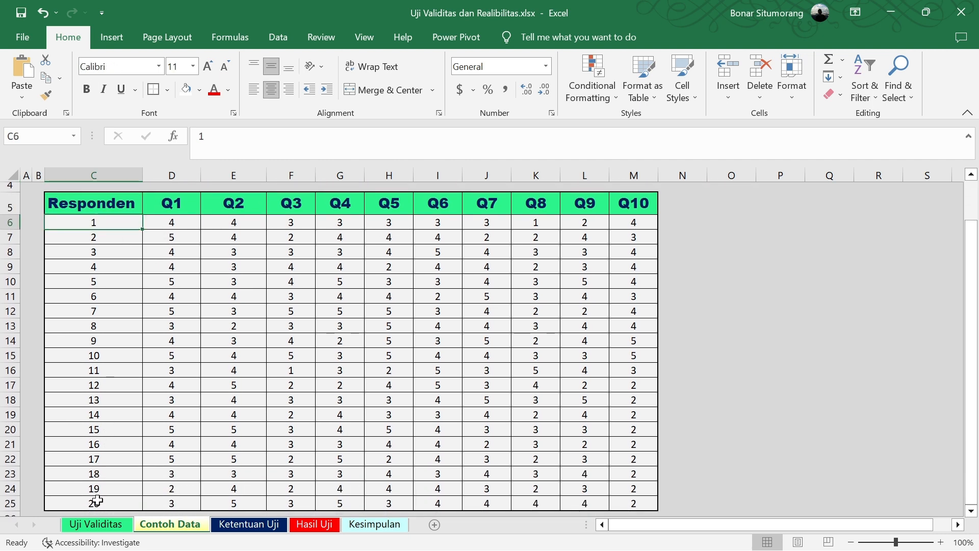
scroll(327, 335, down, 1)
scroll(327, 335, up, 2)
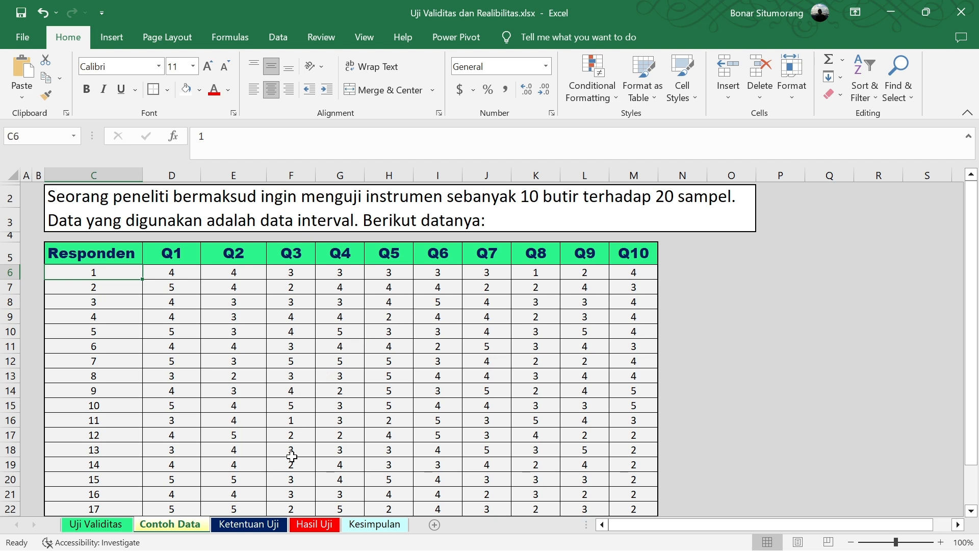
Examine the validity criteria and the r table of 5% and 1% significance values on the Ketentuan Uji sheet
click(269, 526)
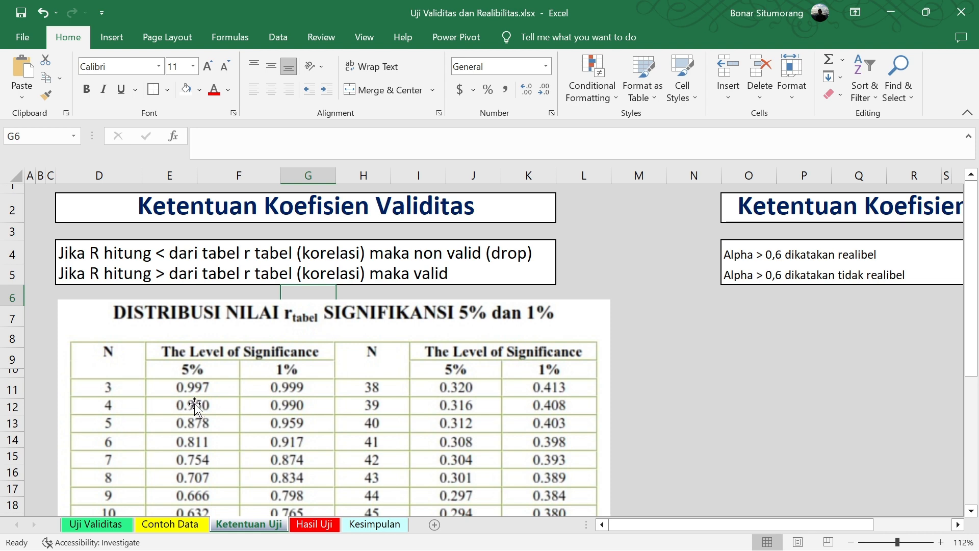
scroll(195, 405, down, 2)
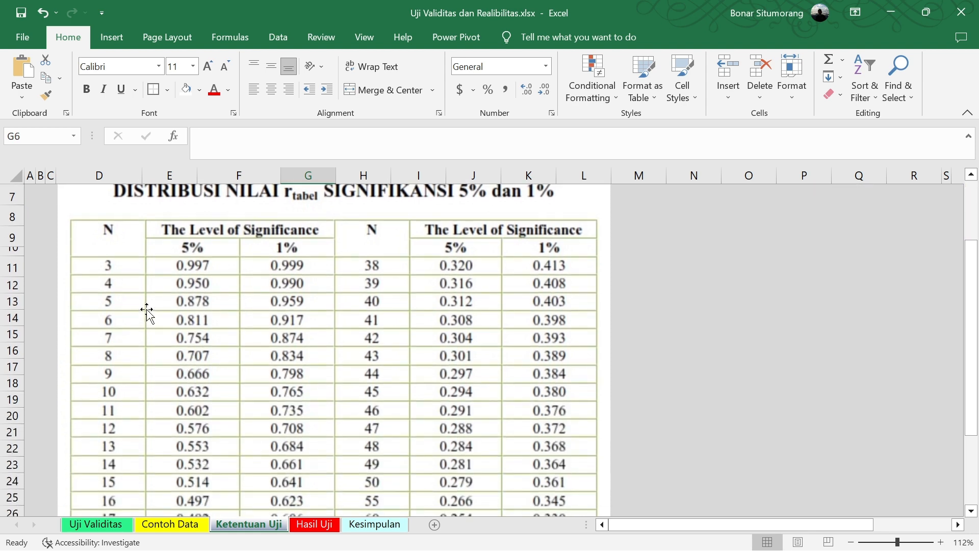
scroll(147, 309, up, 1)
scroll(146, 311, down, 3)
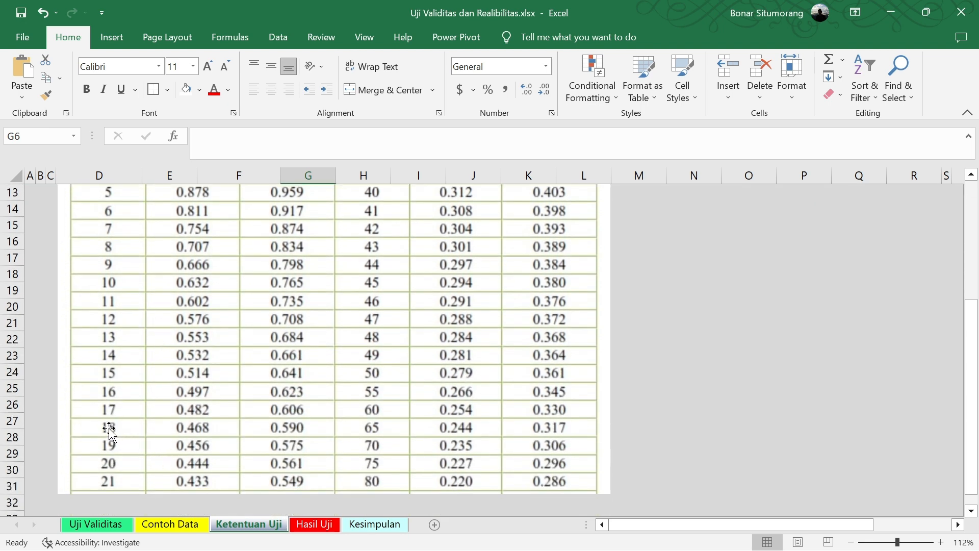
scroll(254, 416, up, 4)
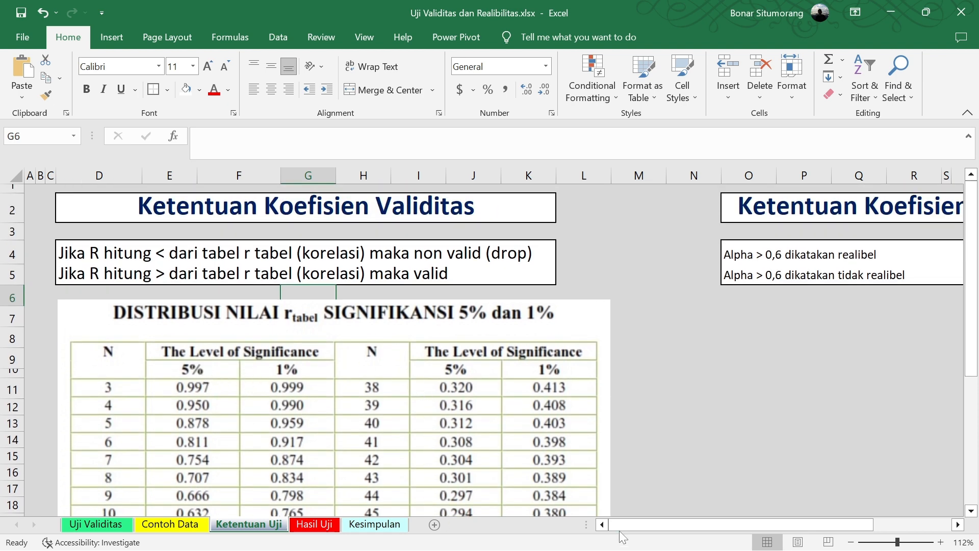
Correct the second reliability criterion in cell O5 to read "Alpha < 0,6 dikatakan tidak realibel"
drag(627, 525, 811, 518)
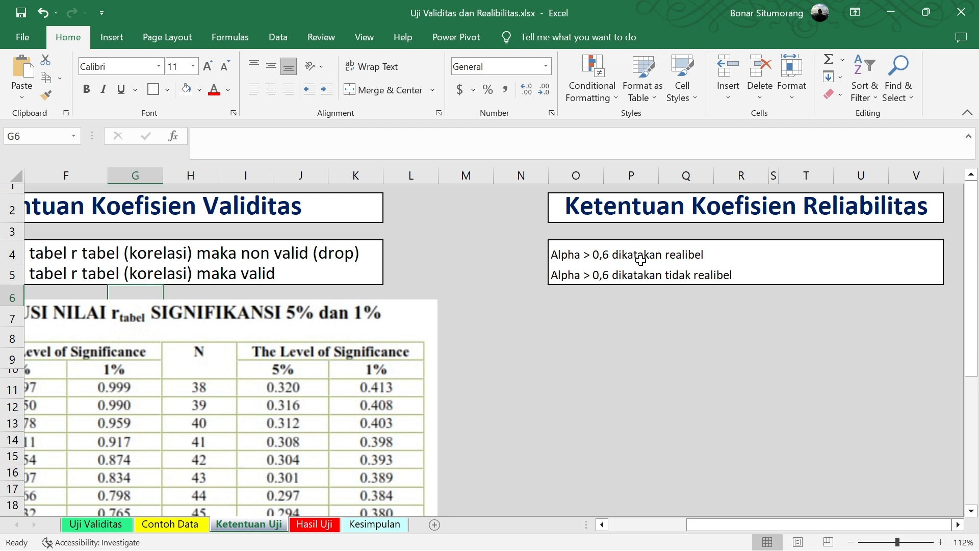
click(585, 275)
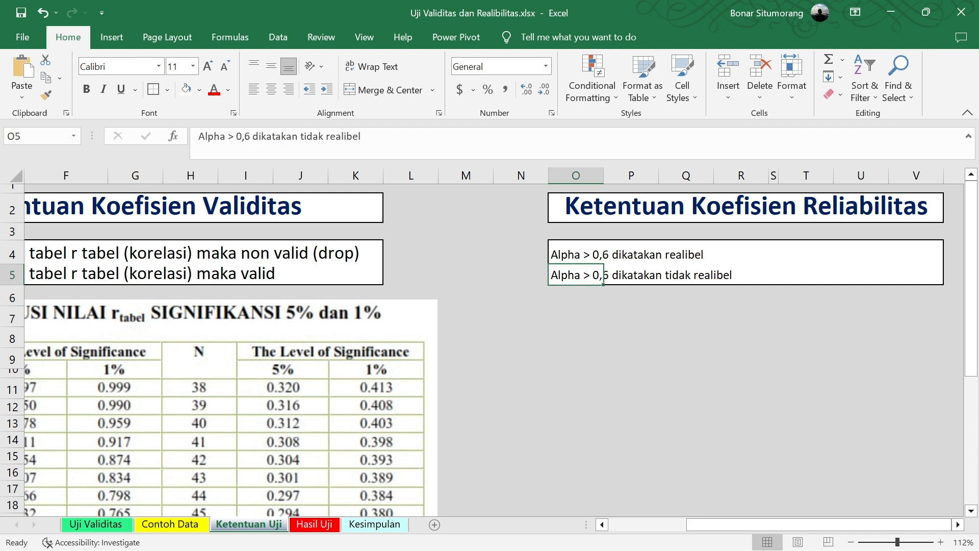
click(233, 136)
key(BackSpace)
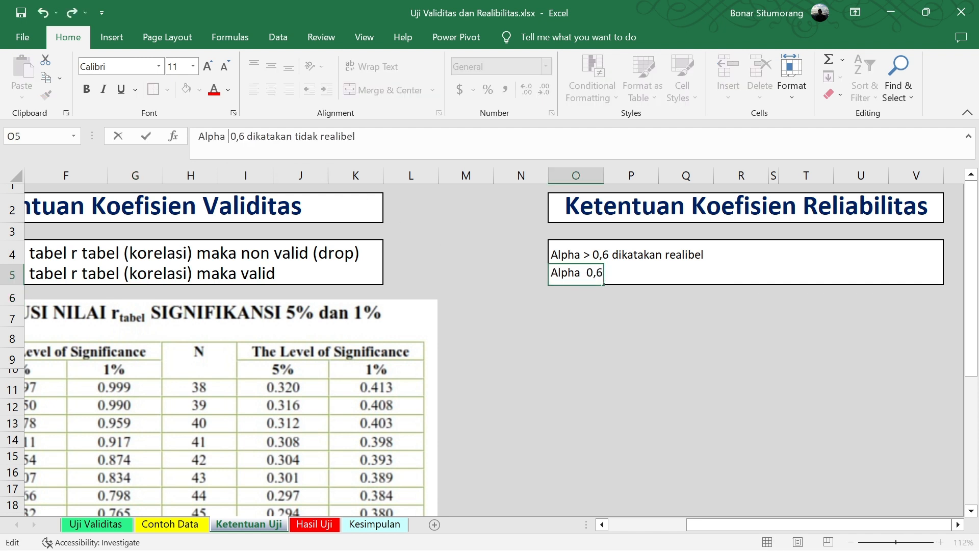
text(<)
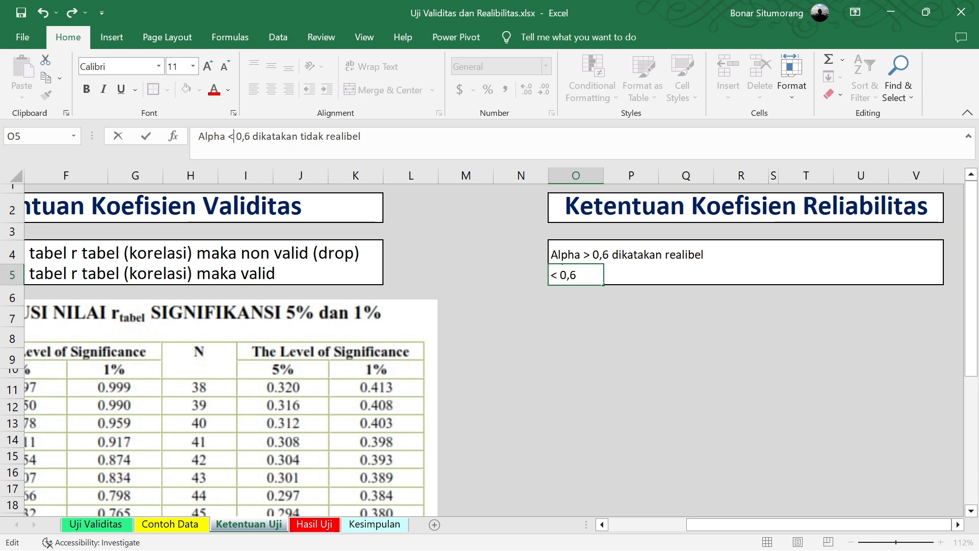
click(581, 422)
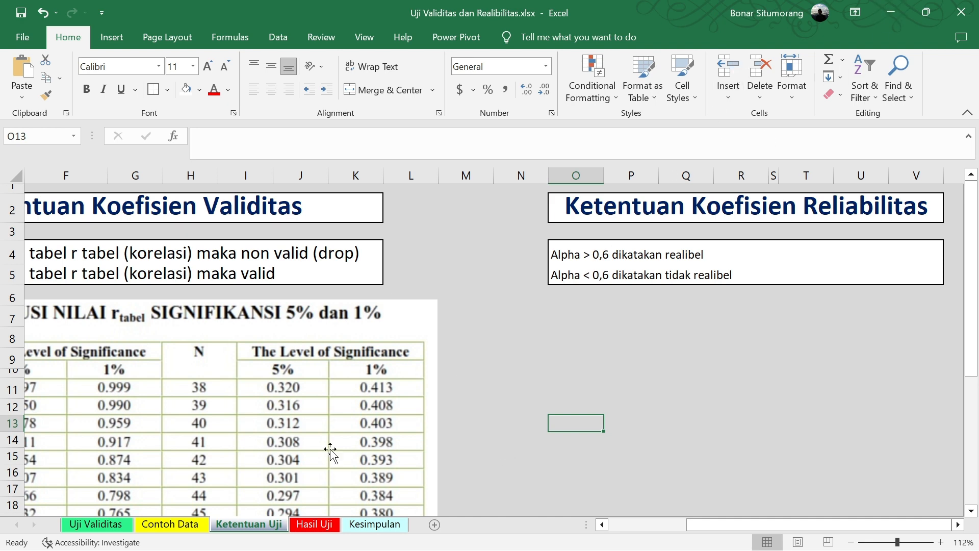
Look over the Q1 to Q10 item columns on the Contoh Data sheet once more
click(184, 526)
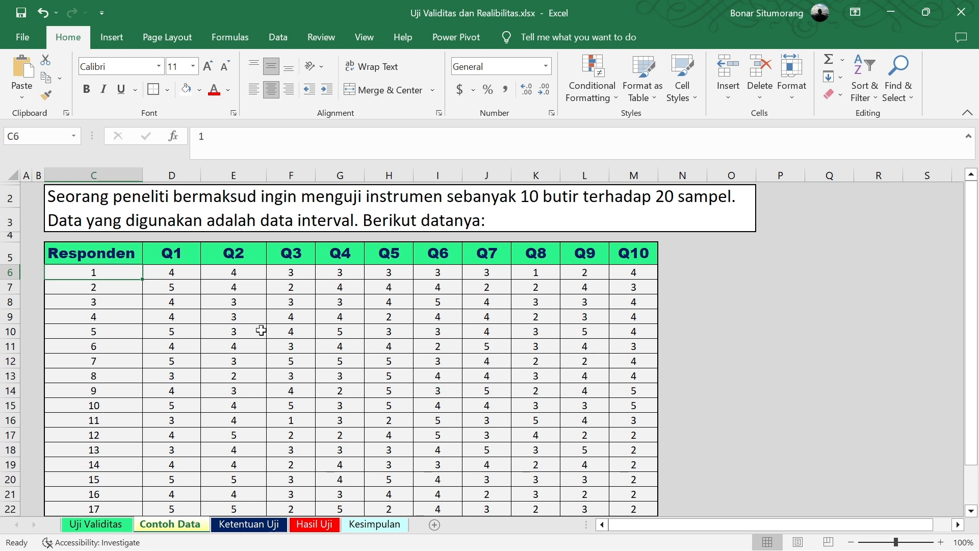
click(165, 259)
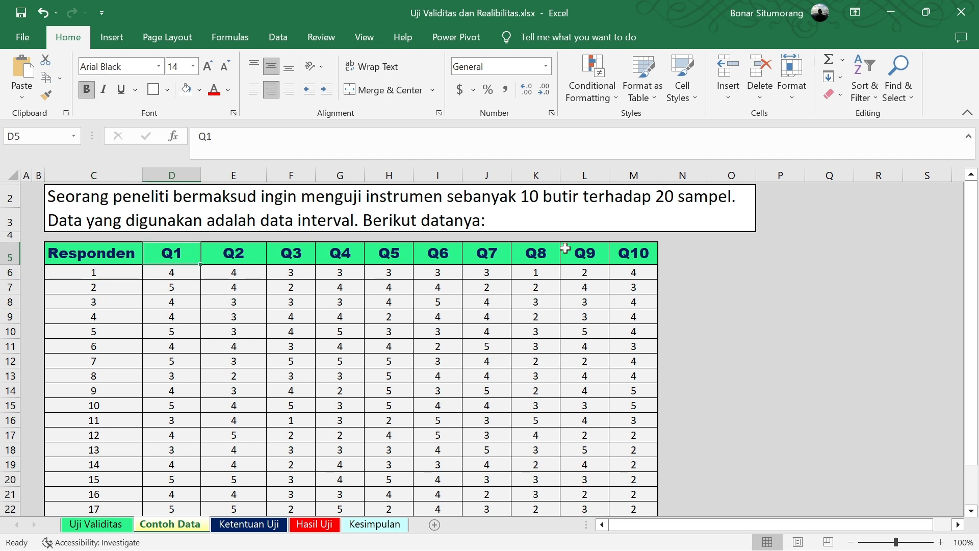
scroll(431, 357, down, 6)
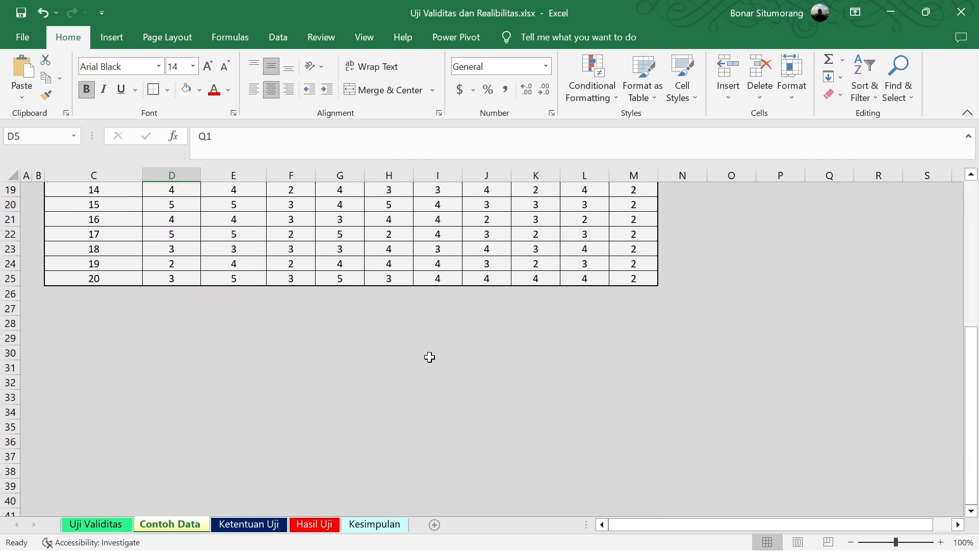
Leave the workbook, open the dataset Variabel X.dta in Stata and view its records in the Data Editor
click(892, 14)
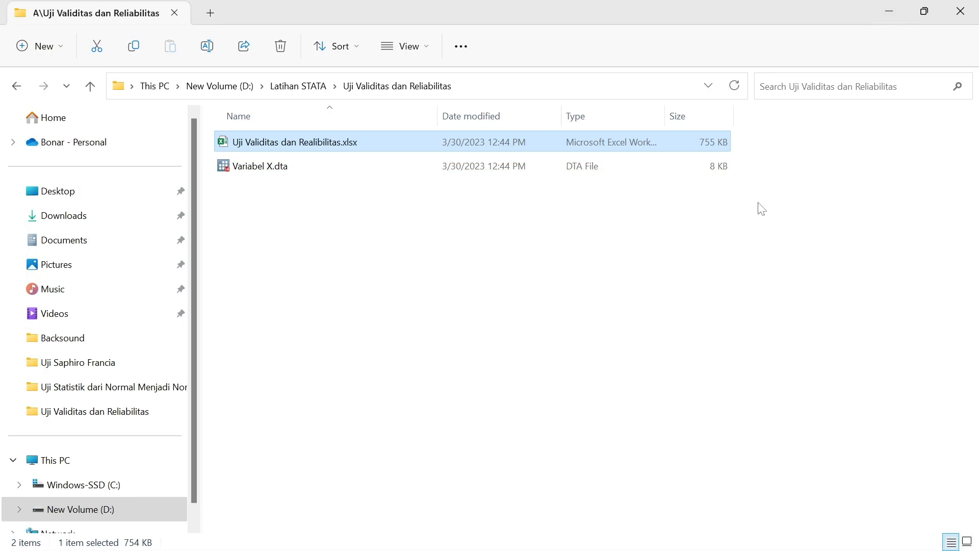
right_click(553, 273)
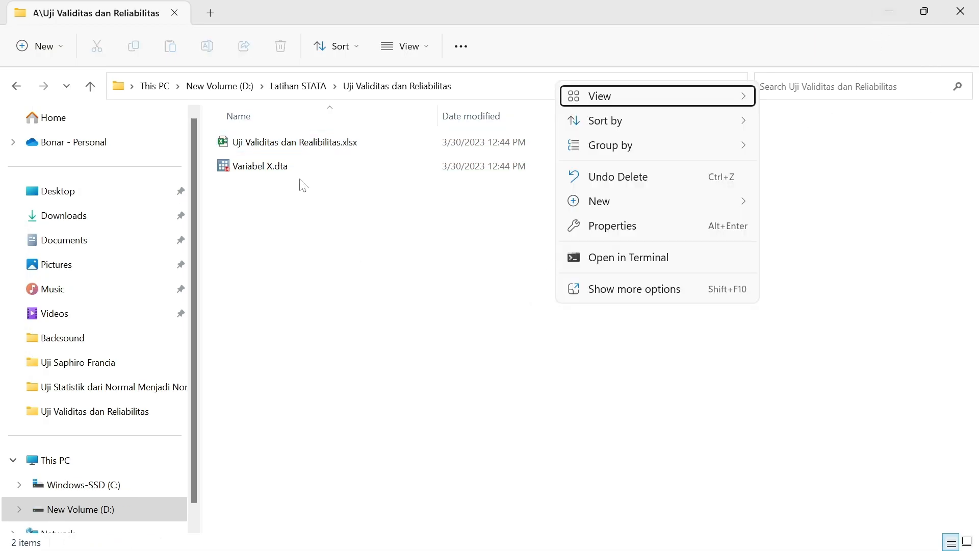
click(286, 161)
right_click(286, 161)
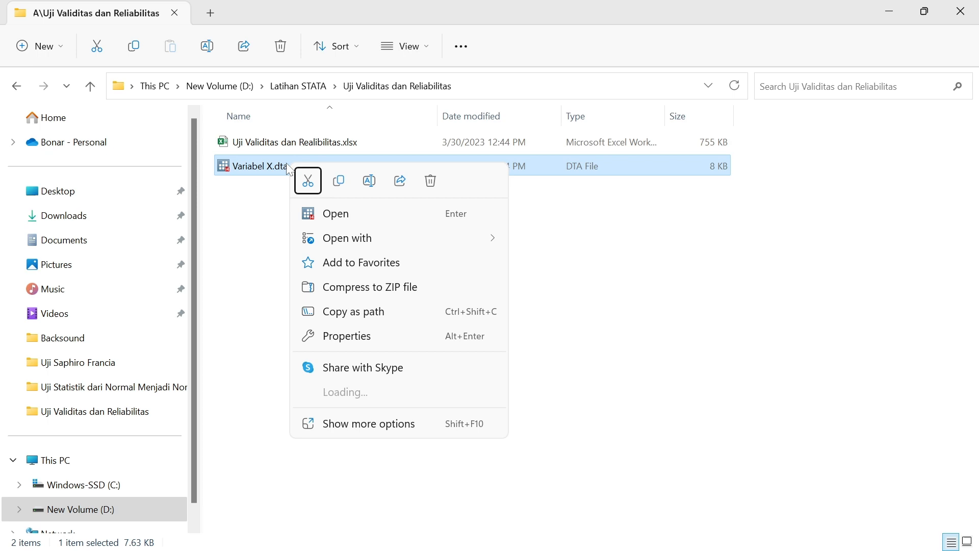
click(344, 214)
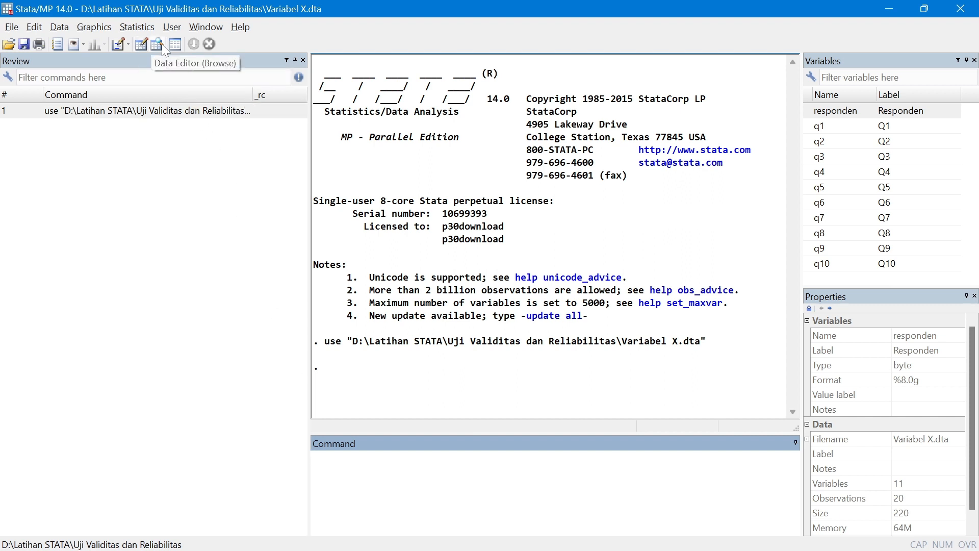
click(141, 48)
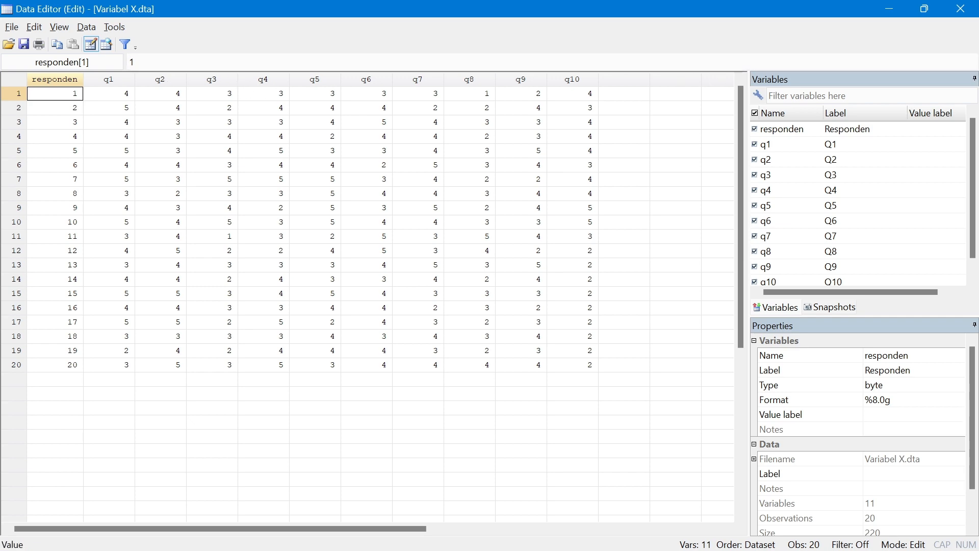
click(890, 10)
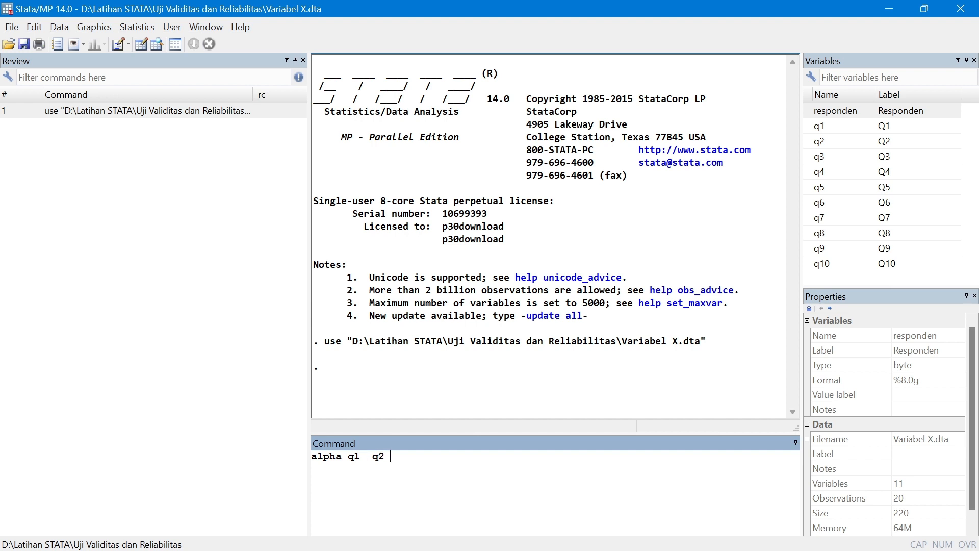
Run the command "alpha q1 q2 q3 q4 q5 q6 q7 q8 q9 q10, item" on the dataset
key(BackSpace)
key(BackSpace)
key(BackSpace)
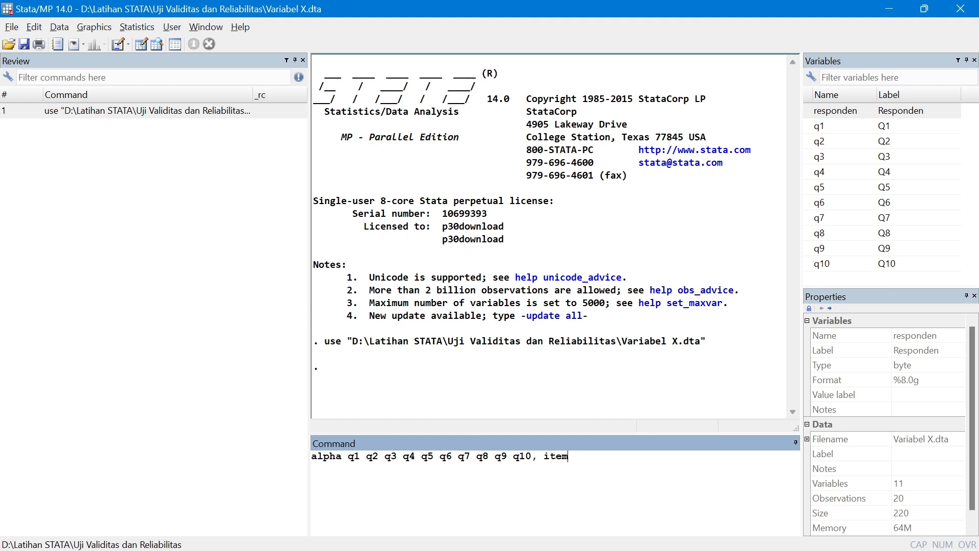
drag(570, 456, 531, 456)
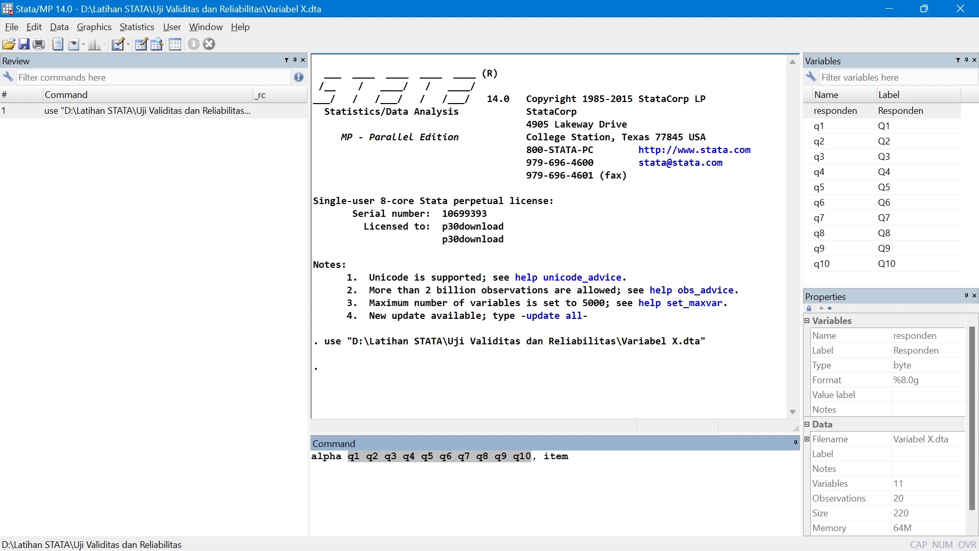
click(568, 457)
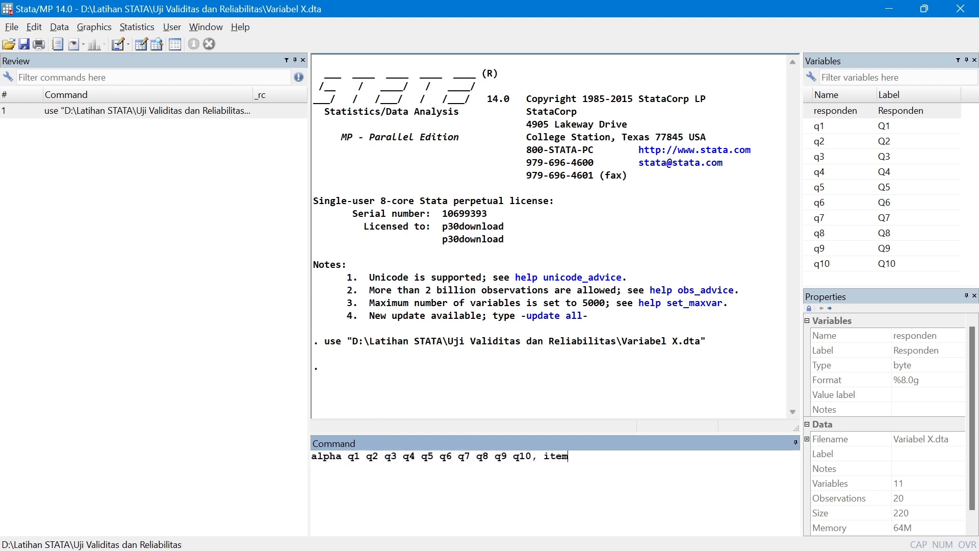
key(Return)
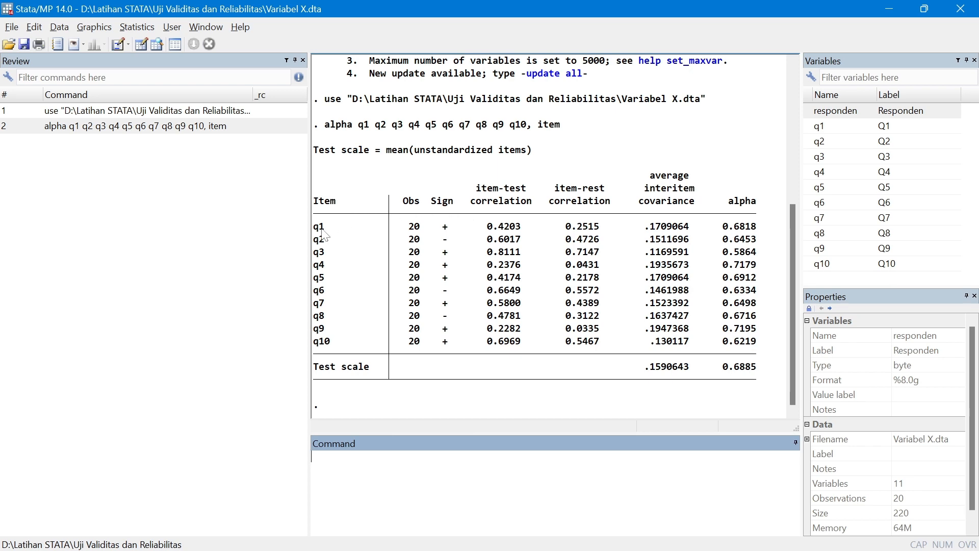
Examine the alpha results table, focusing on the item-test correlation column for q1 to q10
scroll(321, 249, up, 1)
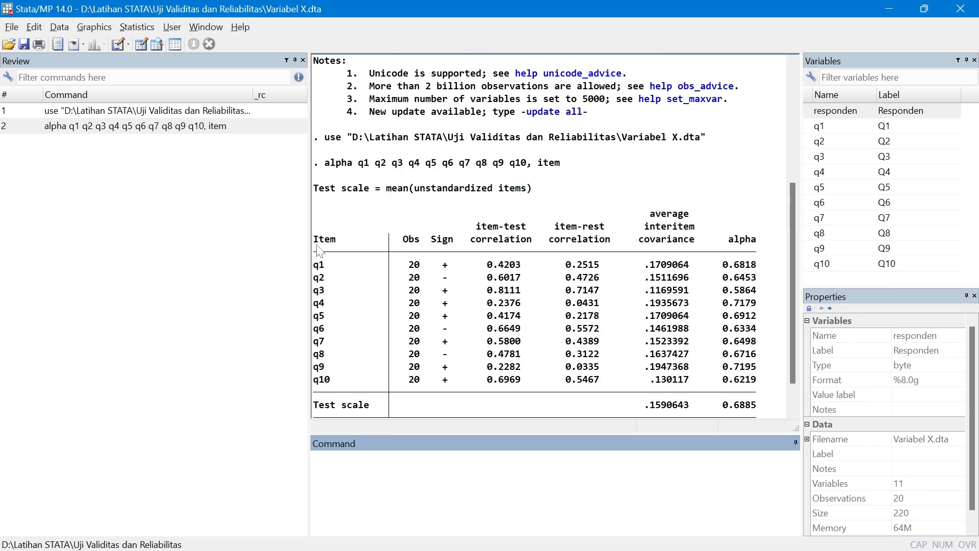
scroll(422, 332, down, 1)
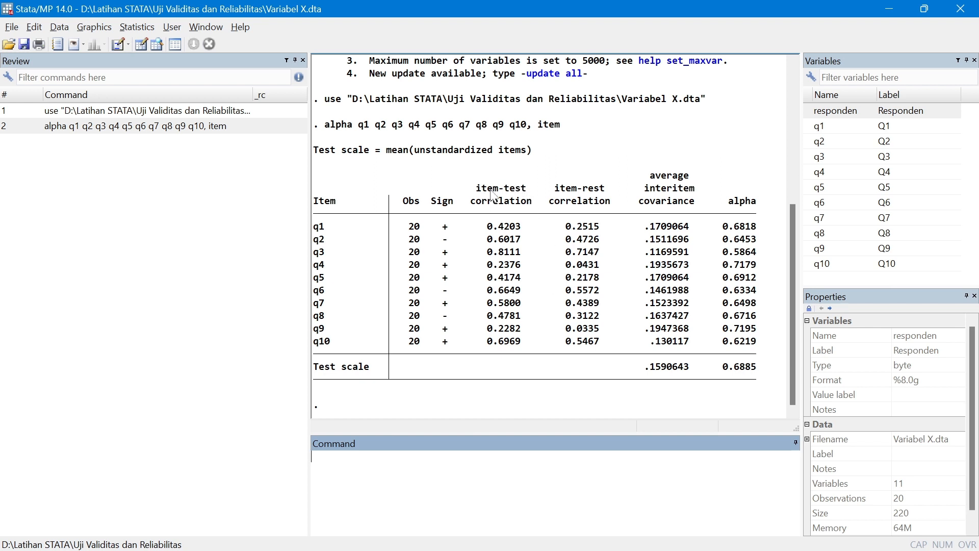
drag(470, 187, 482, 227)
click(507, 193)
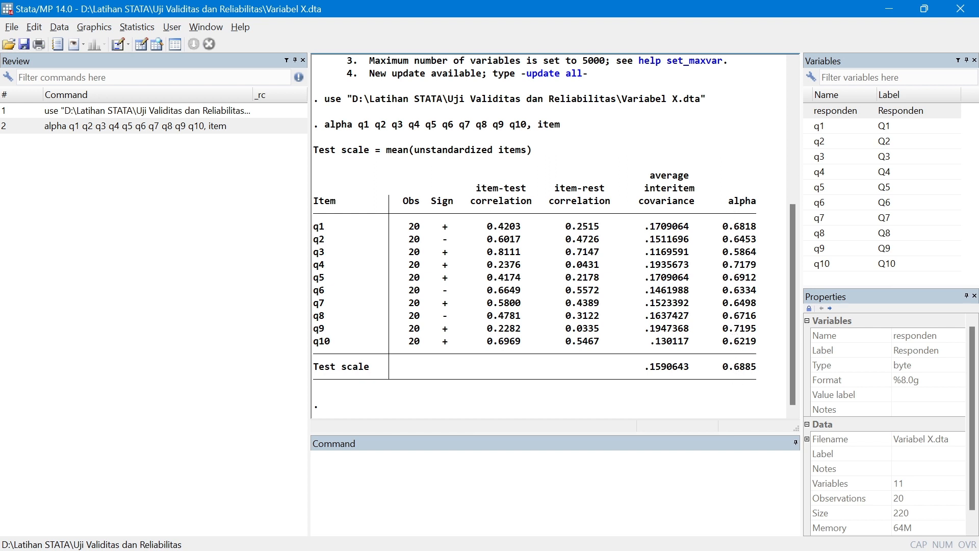
Switch to the Excel workbook and review the alpha output picture and its notes on the Hasil Uji sheet
mouse_move(549, 547)
click(570, 533)
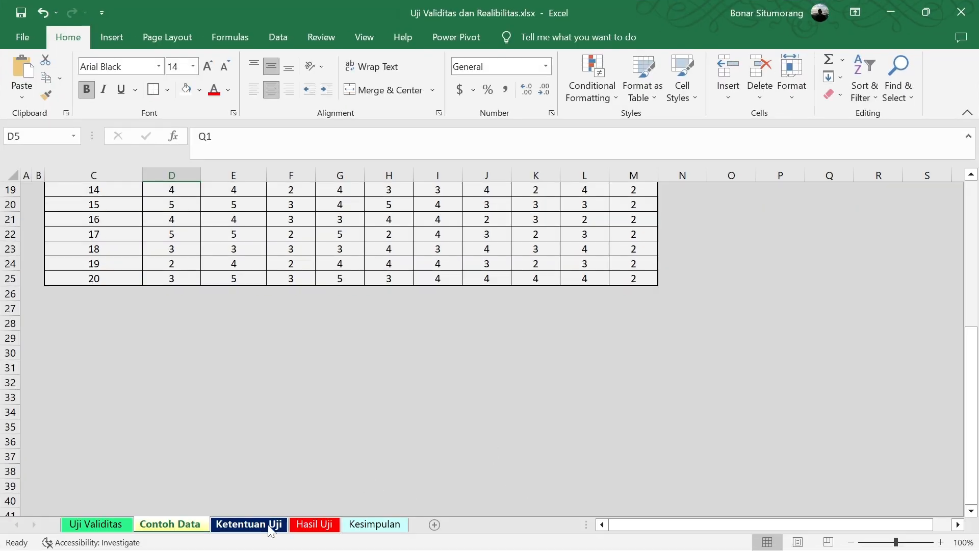
click(311, 525)
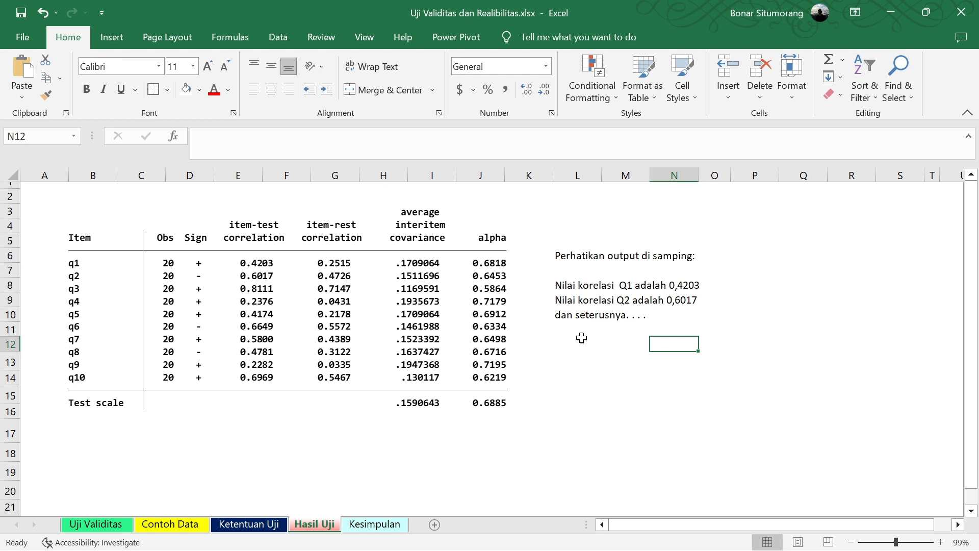
click(155, 260)
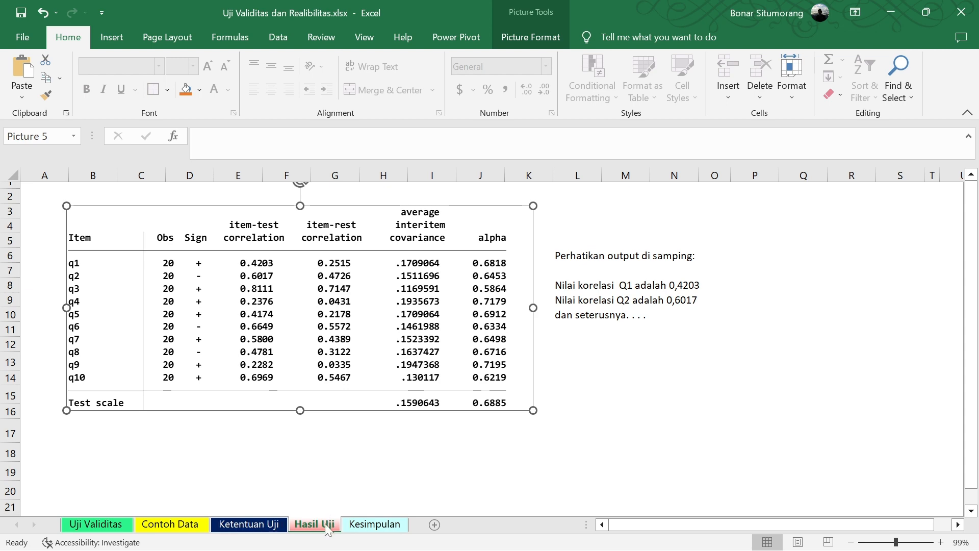
Correct the reliability table's heading on the Kesimpulan sheet to "Kesimpulan Uji Reliabilitas"
click(375, 524)
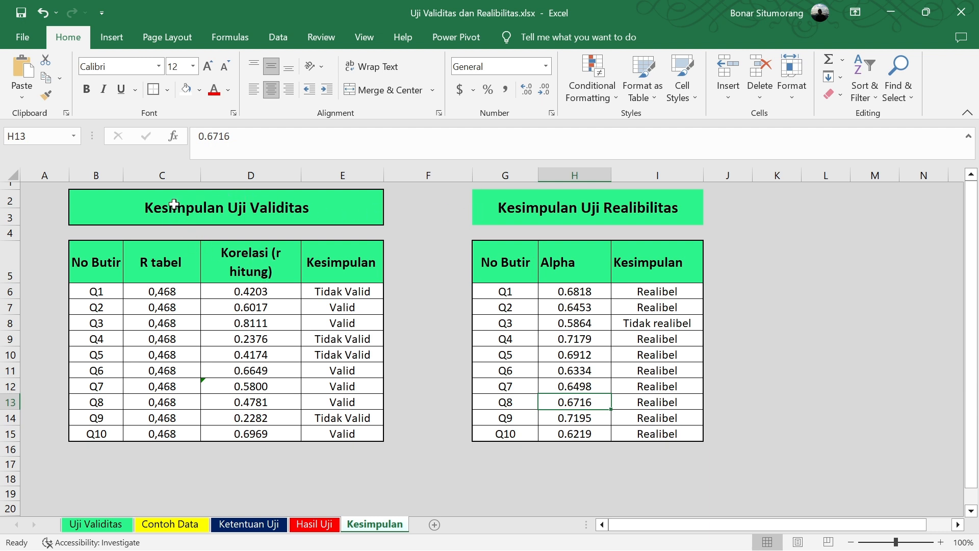
click(616, 214)
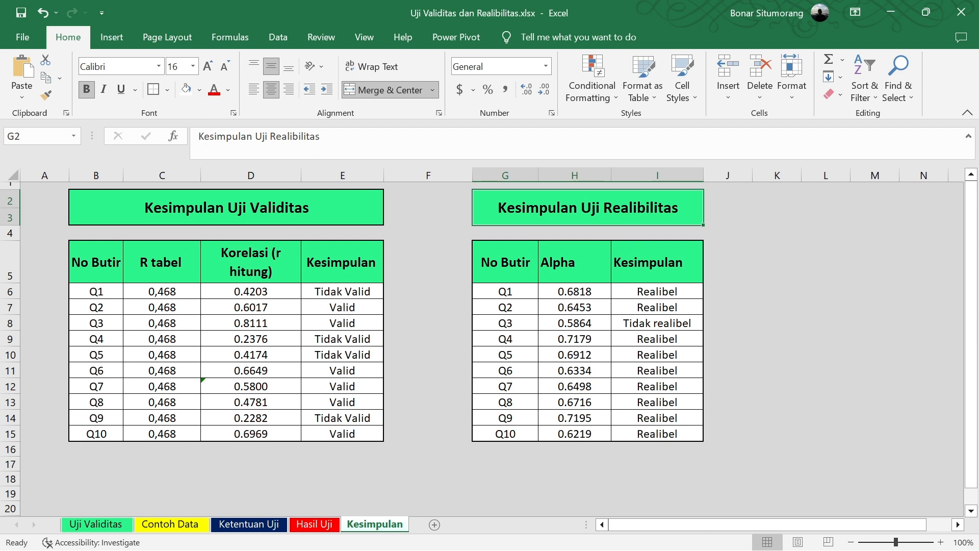
key(F2)
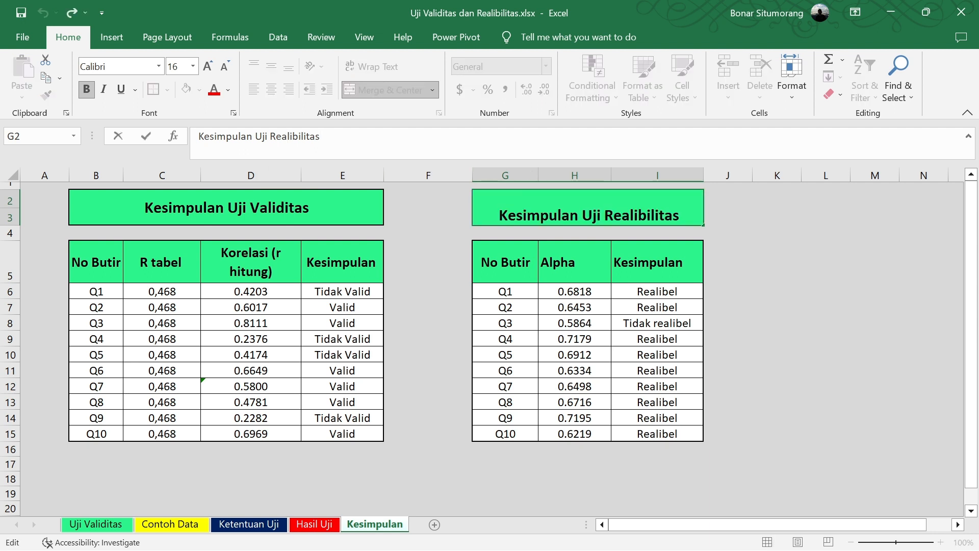
key(BackSpace)
key(BackSpace)
key(BackSpace)
key(BackSpace)
text(e)
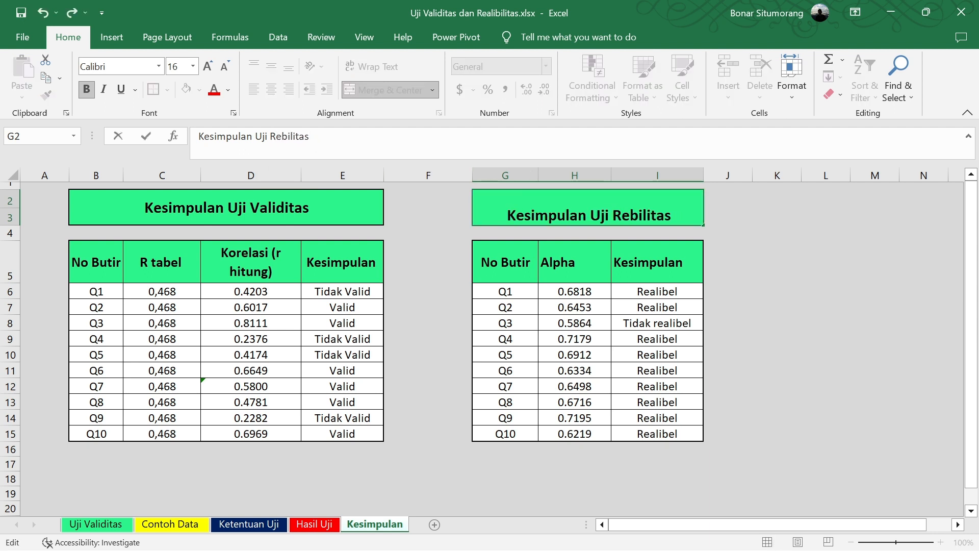
text(lia)
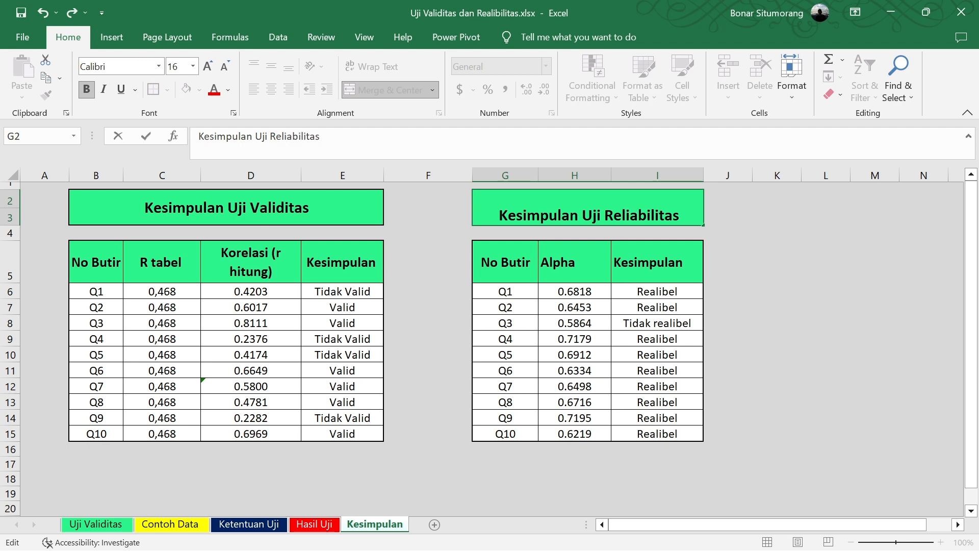
click(626, 317)
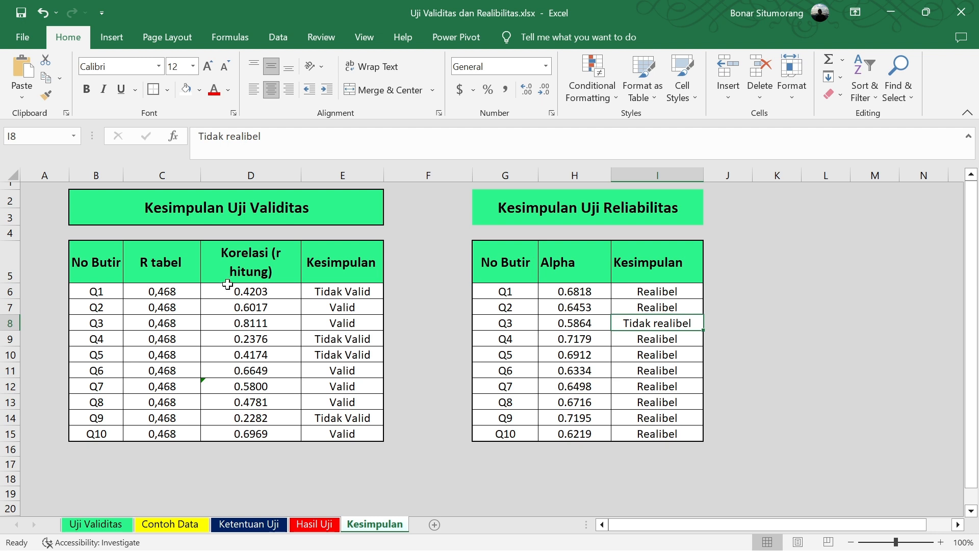
Check the R tabel and correlation columns, and look up the 5% significance values in the r-table on the Ketentuan Uji sheet
click(268, 292)
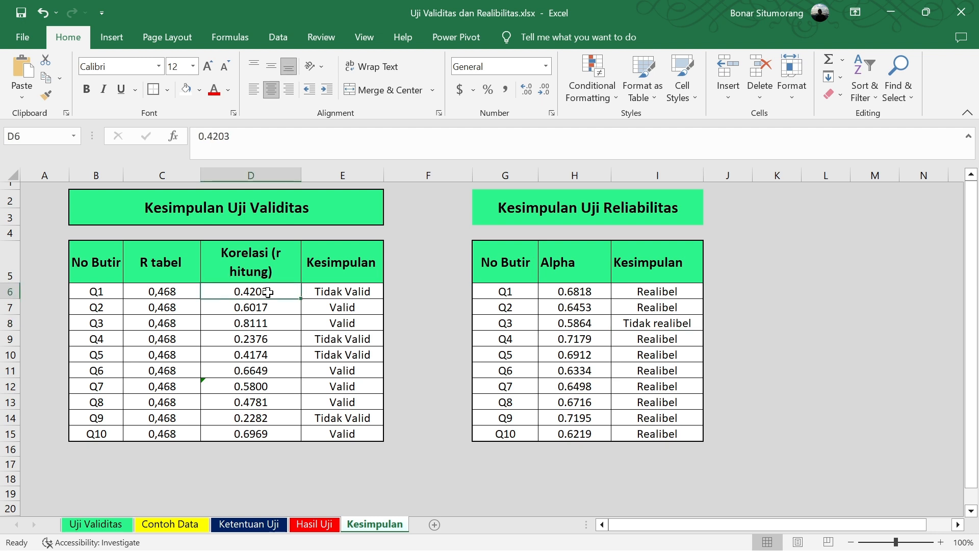
click(161, 262)
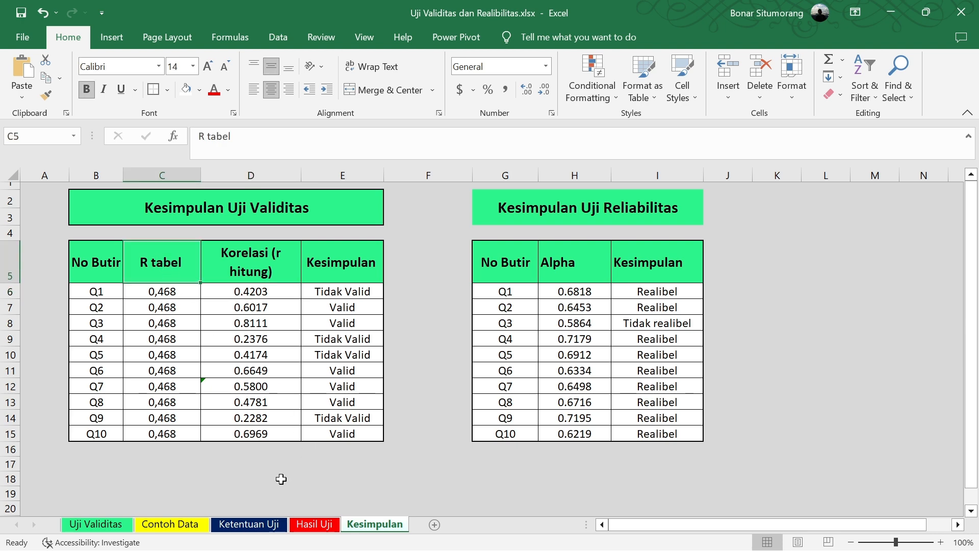
click(276, 525)
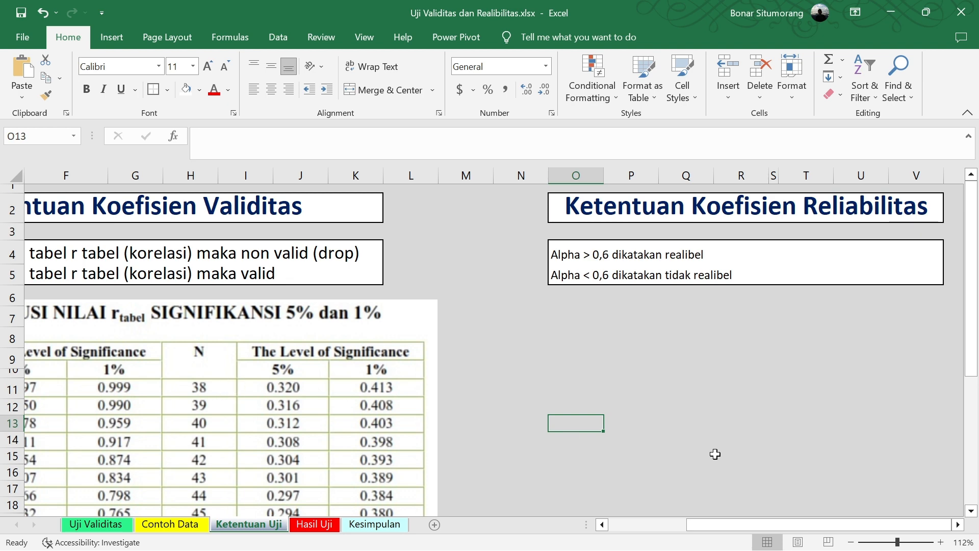
drag(734, 525, 654, 526)
scroll(350, 411, down, 4)
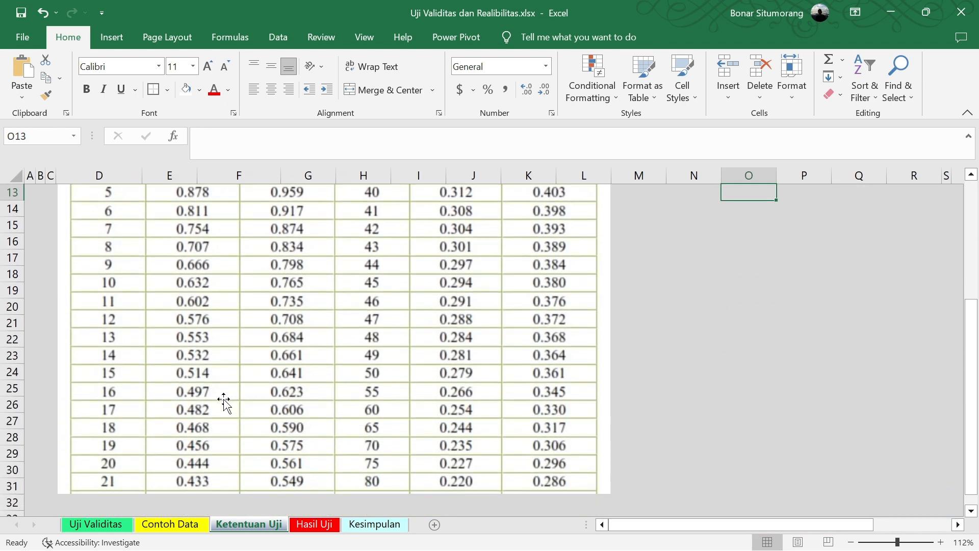
scroll(218, 405, up, 3)
scroll(214, 406, down, 1)
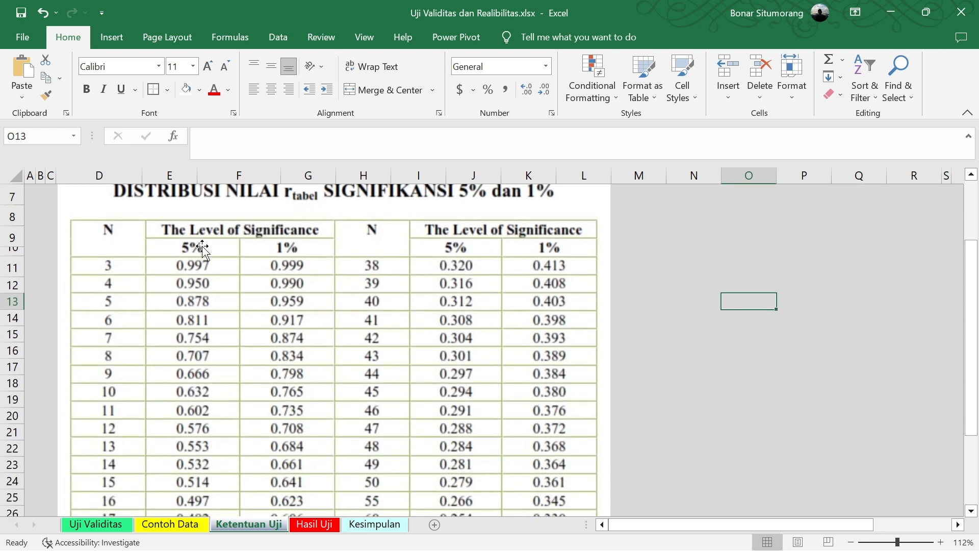
scroll(219, 335, down, 2)
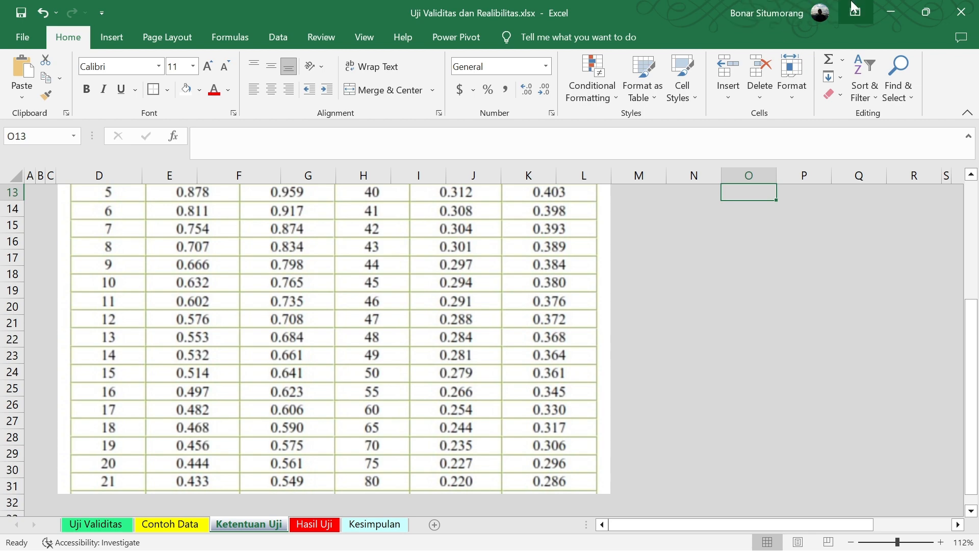
Revisit the Stata alpha output and compare the Q1 and Q2 correlations with R tabel and the conclusions on the Kesimpulan sheet
click(893, 12)
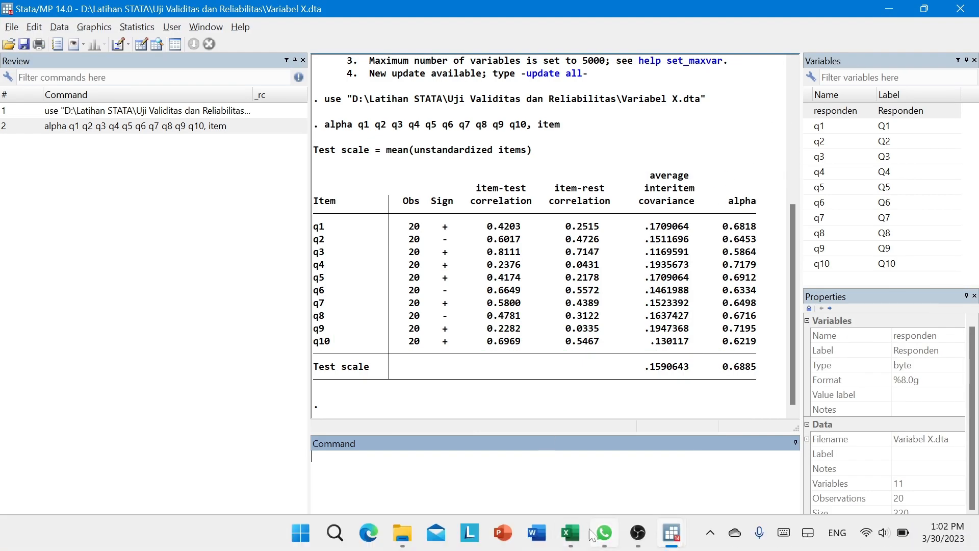
click(570, 539)
click(377, 524)
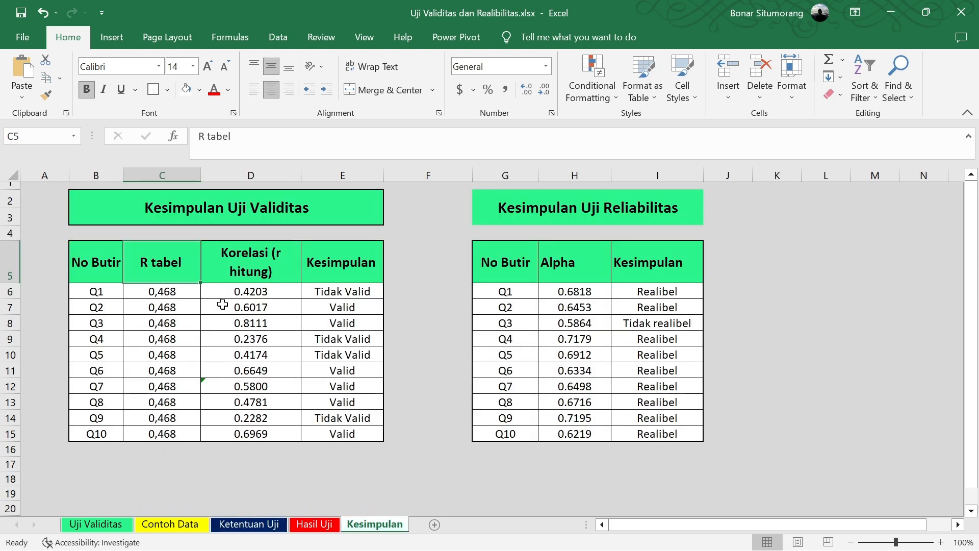
click(253, 294)
click(162, 292)
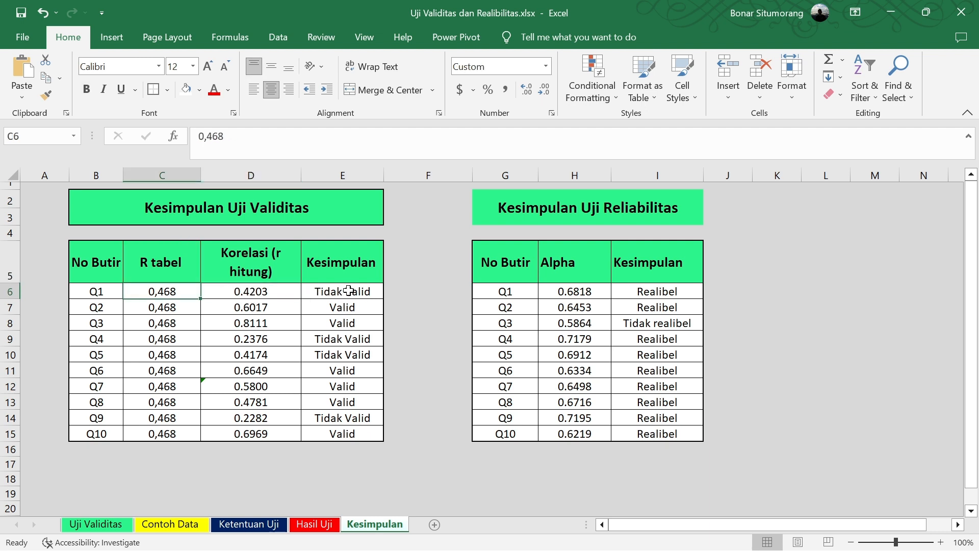
click(272, 308)
click(168, 308)
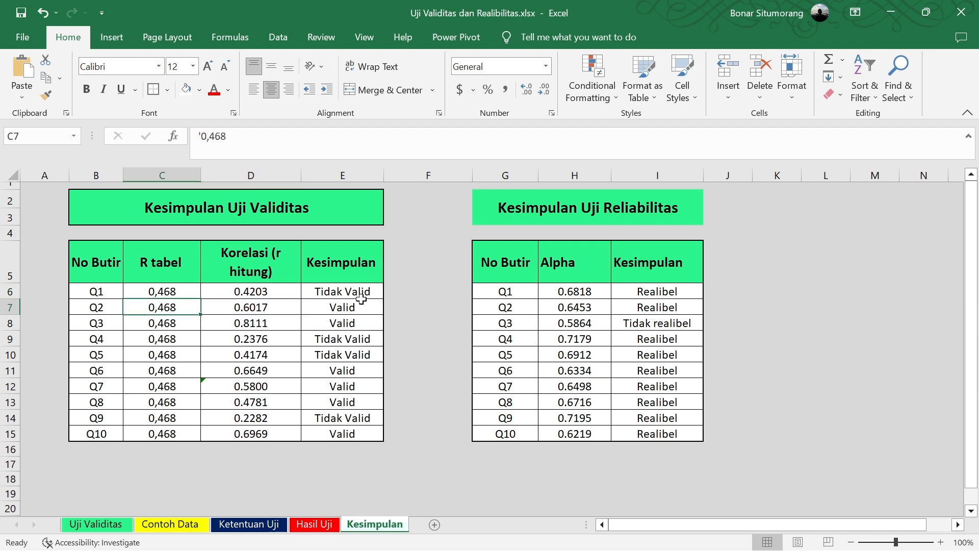
drag(345, 307, 350, 323)
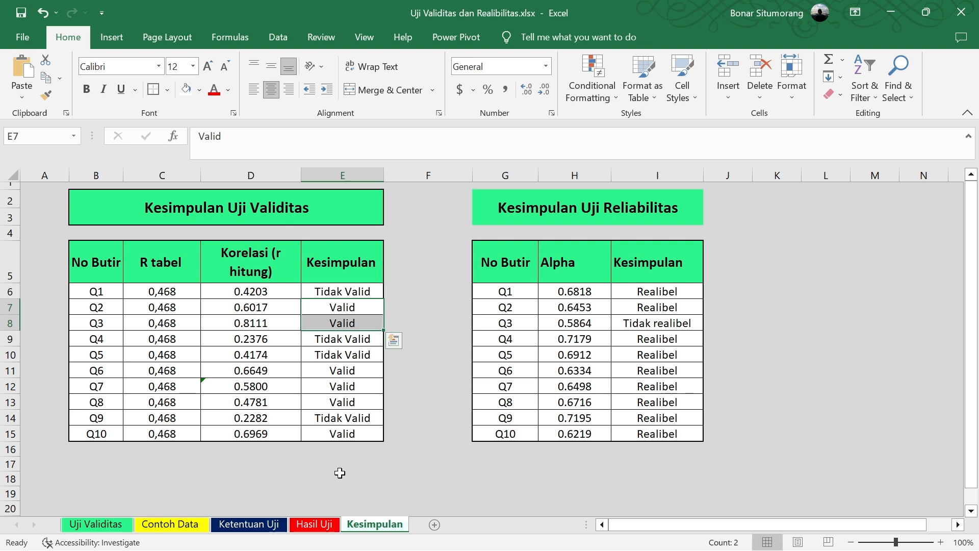
Reread the validity and reliability criteria on the Ketentuan Uji sheet and go back over the conclusions on the Kesimpulan sheet
click(269, 531)
scroll(665, 271, up, 4)
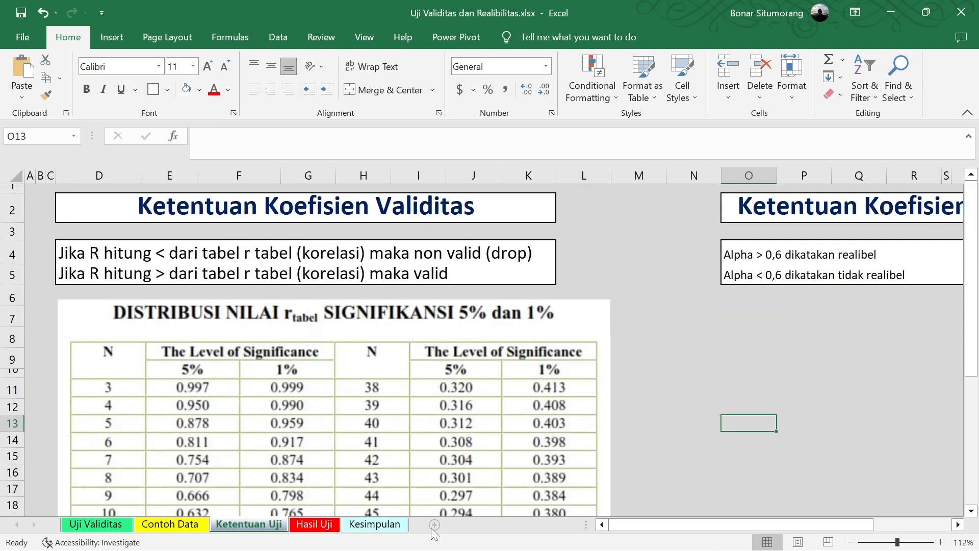
click(363, 526)
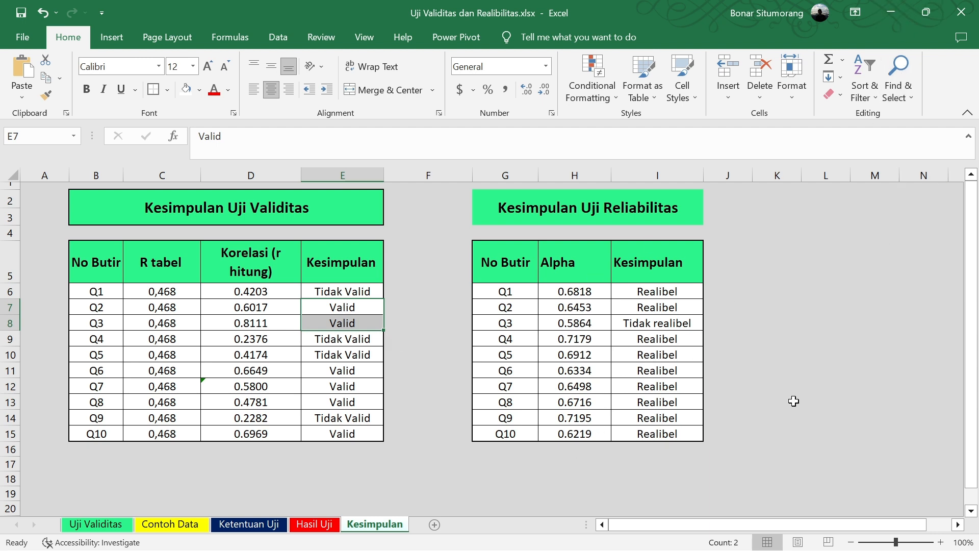
click(598, 473)
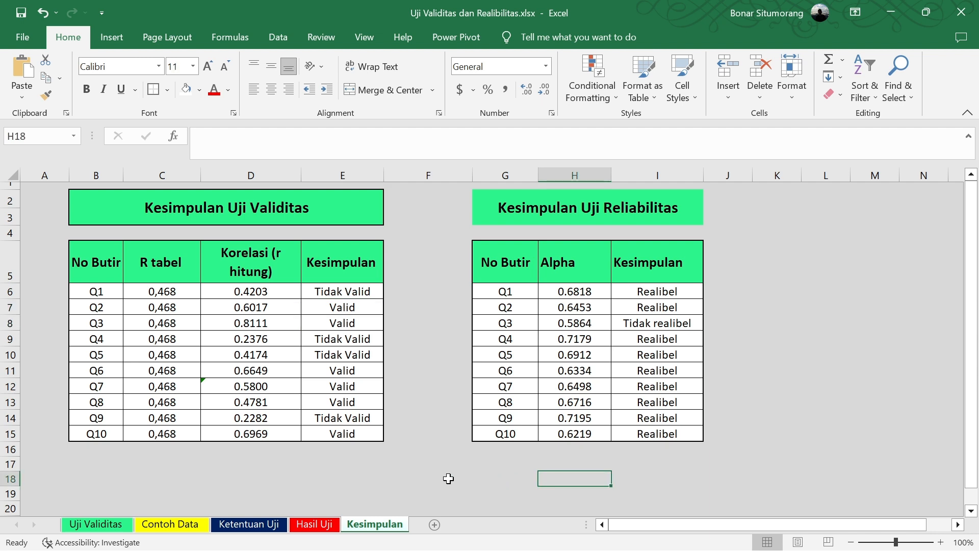